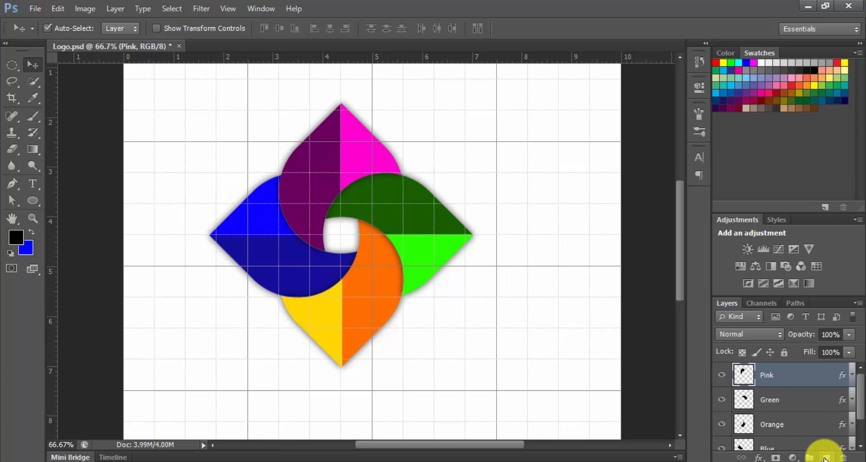
Add a new layer above Pink, load the Pink petal's outline as a selection, and make the new layer active
{"action": "left_click", "coordinate": [826, 458]}
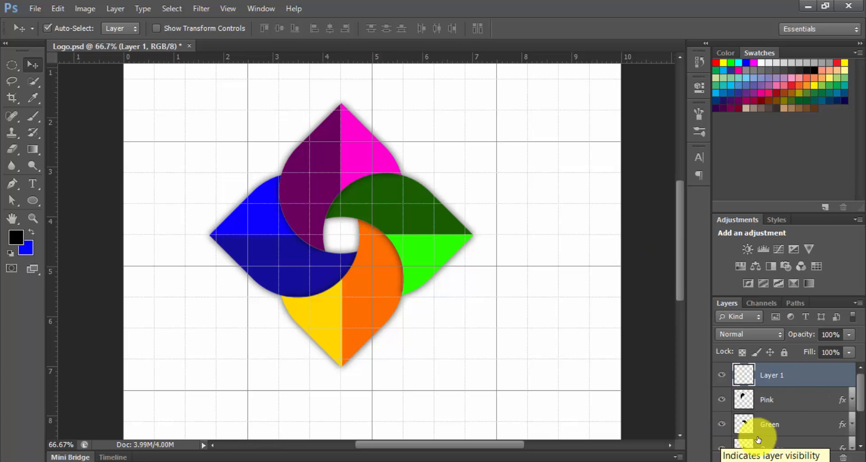
{"action": "left_click", "coordinate": [748, 404]}
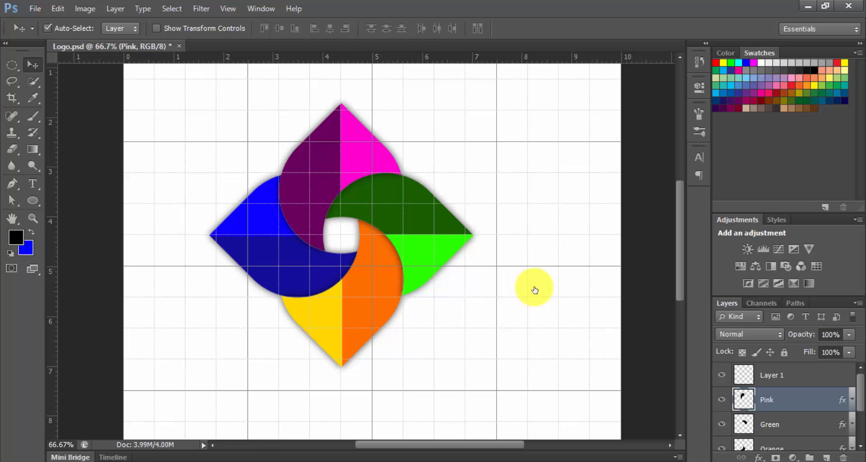
{"action": "left_click", "coordinate": [745, 401], "text": "ctrl"}
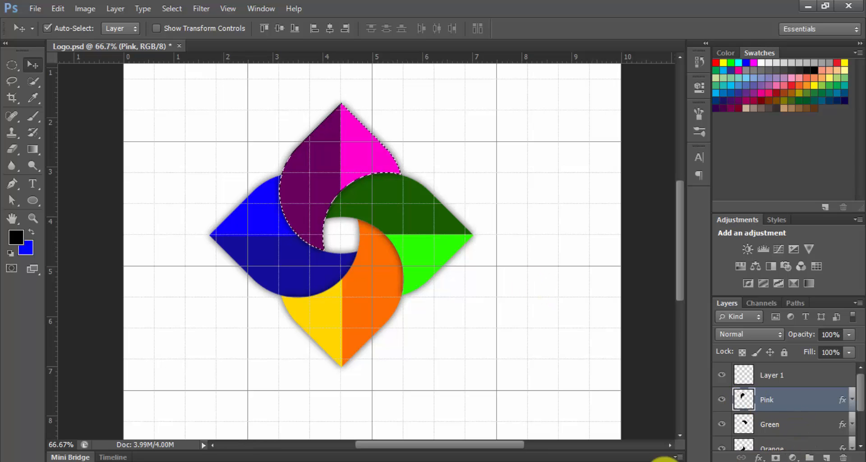
{"action": "left_click", "coordinate": [308, 191]}
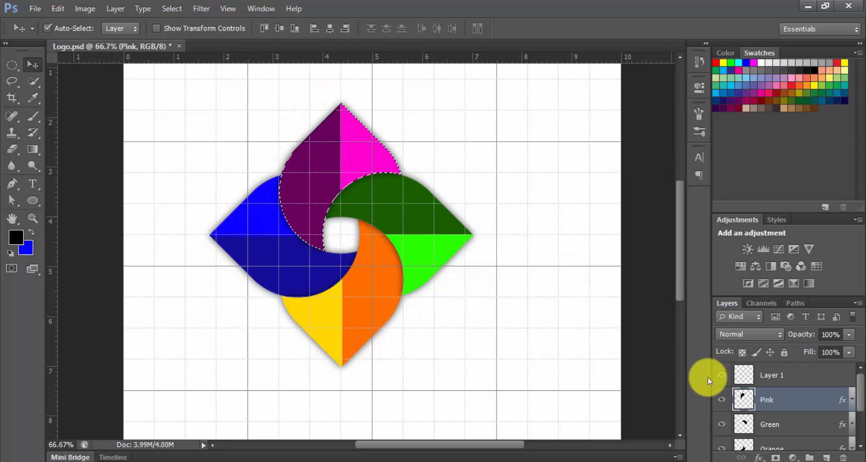
{"action": "left_click", "coordinate": [785, 375]}
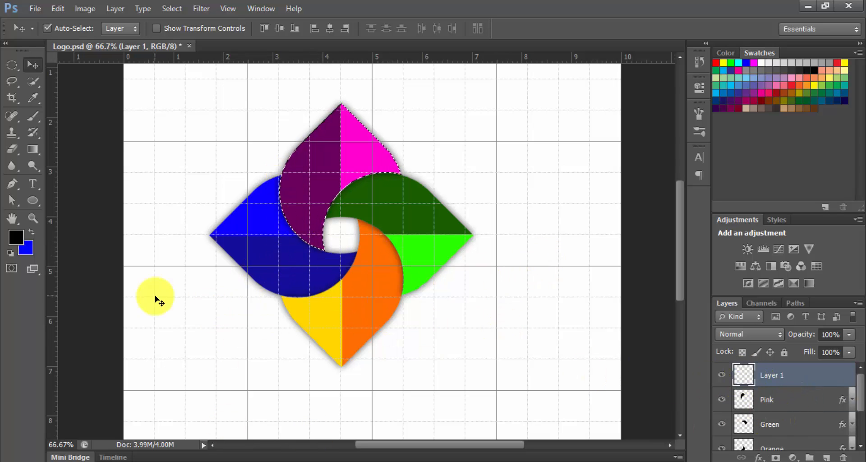
Keep black as the foreground colour and set up the Brush tool with a soft round tip at 0% hardness
{"action": "left_click", "coordinate": [18, 236]}
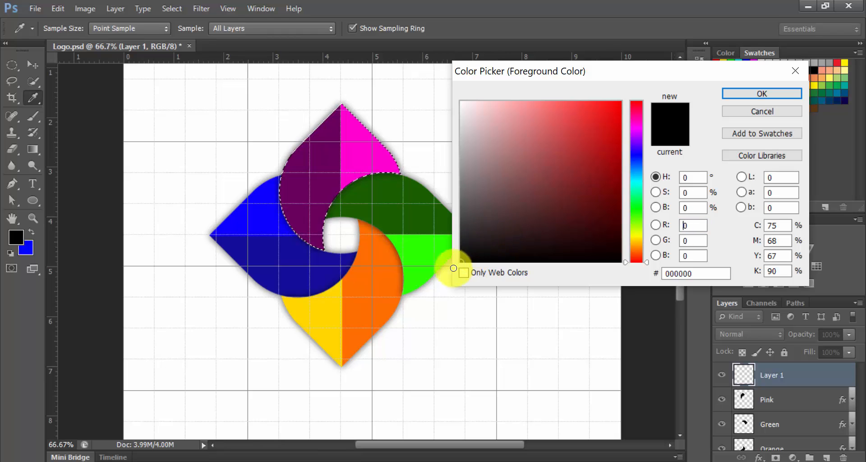
{"action": "left_click", "coordinate": [762, 94]}
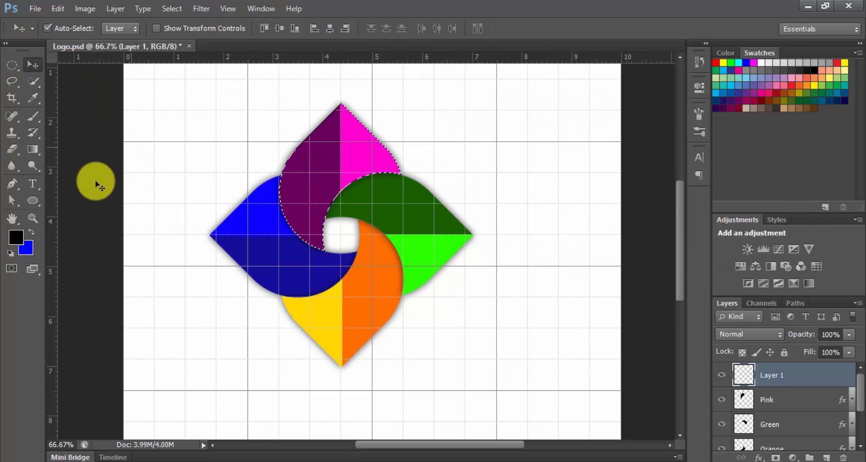
{"action": "left_click", "coordinate": [31, 117]}
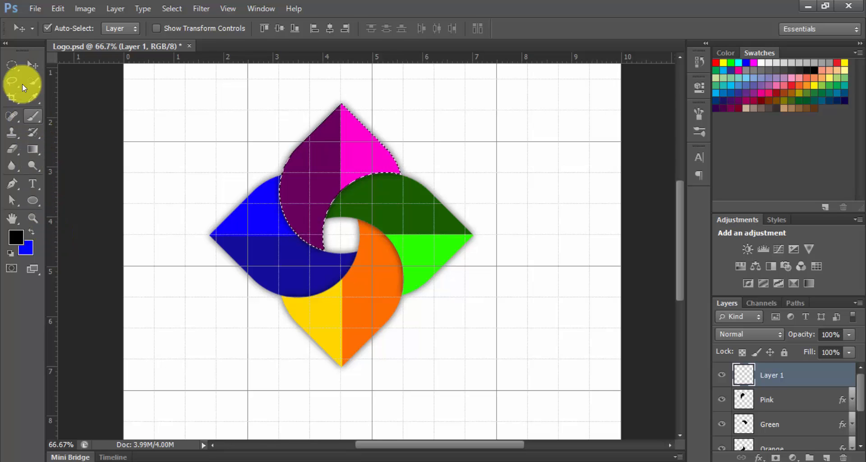
{"action": "left_click", "coordinate": [64, 30]}
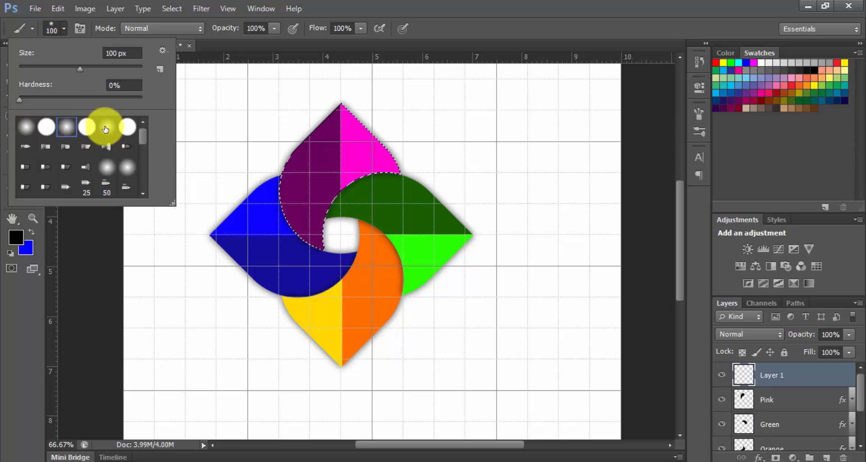
{"action": "left_click", "coordinate": [107, 127]}
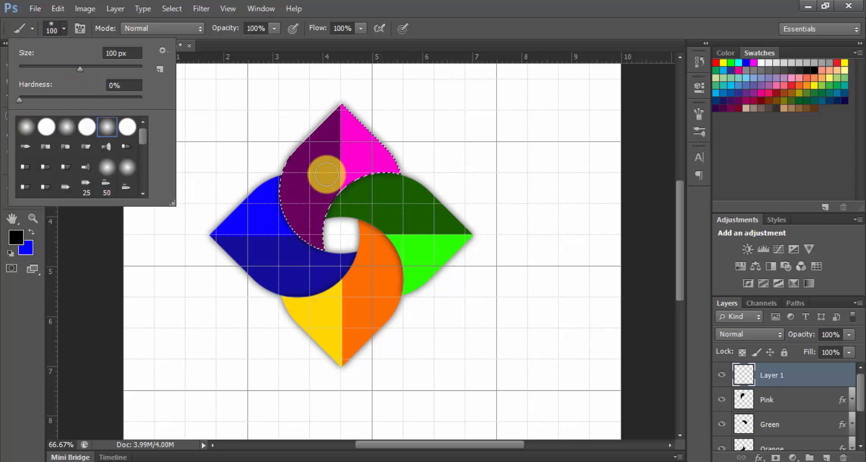
{"action": "left_click", "coordinate": [458, 28]}
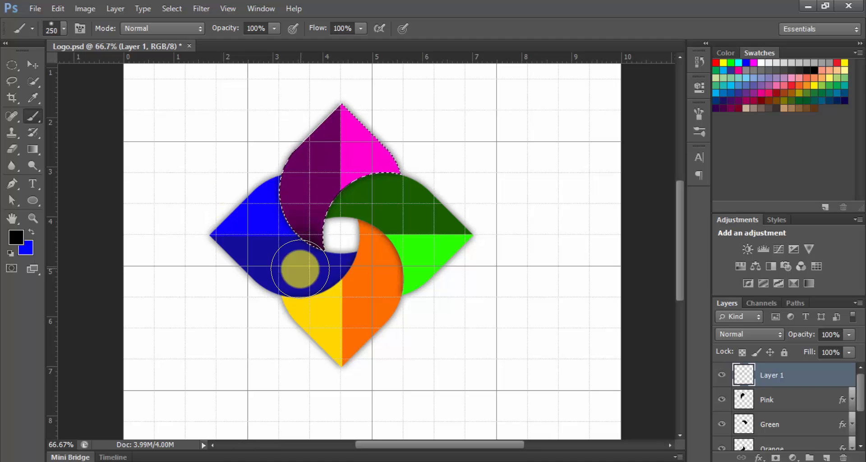
{"action": "left_click_drag", "start_coordinate": [300, 270], "coordinate": [248, 194]}
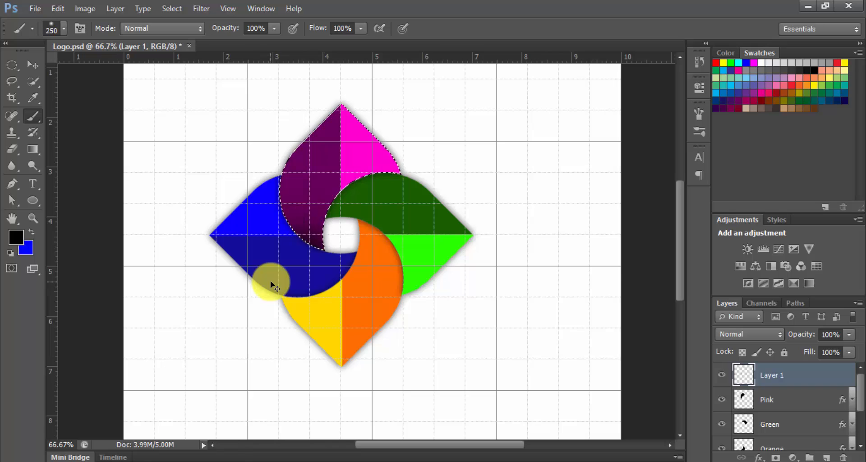
{"action": "key", "text": "ctrl+alt+z"}
{"action": "key", "text": "ctrl+alt+z"}
{"action": "key", "text": "ctrl+alt+z"}
Reduce the brush size to 100 px
{"action": "key", "text": "["}
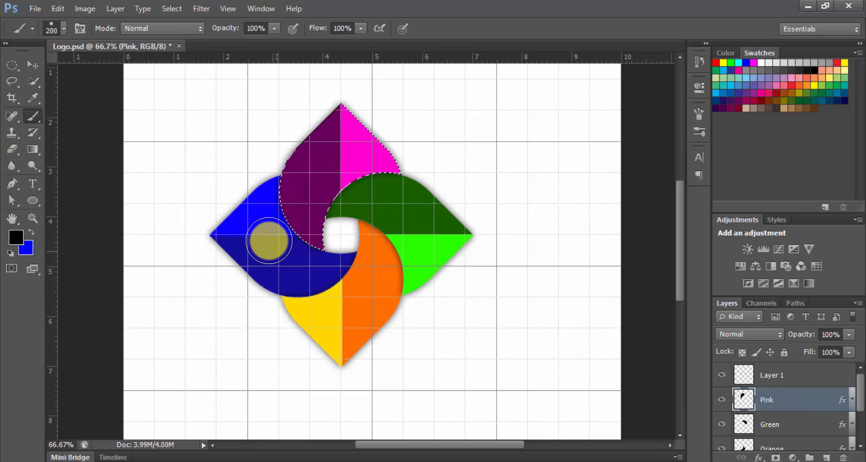
{"action": "key", "text": "bracketleft"}
{"action": "key", "text": "bracketleft"}
{"action": "key", "text": "bracketleft"}
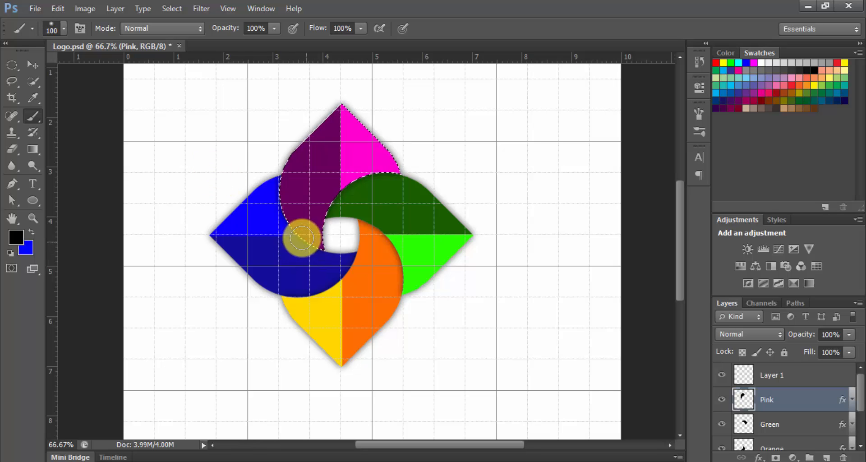
{"action": "left_click", "coordinate": [750, 371]}
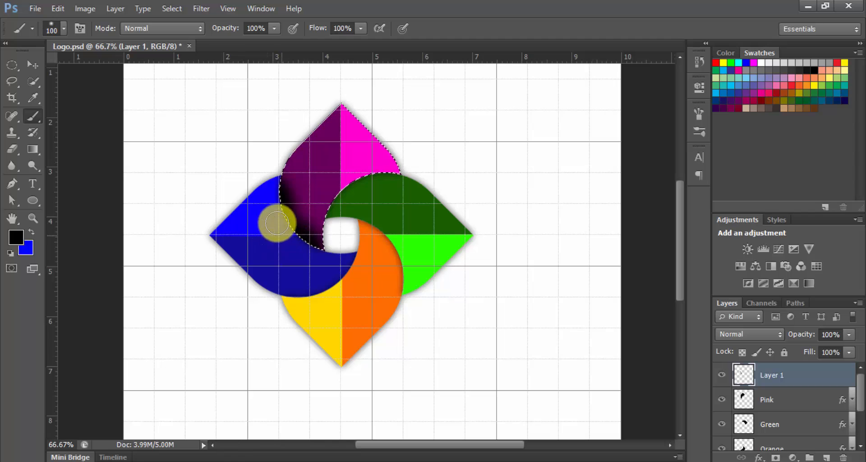
{"action": "left_click", "coordinate": [284, 269], "text": "ctrl"}
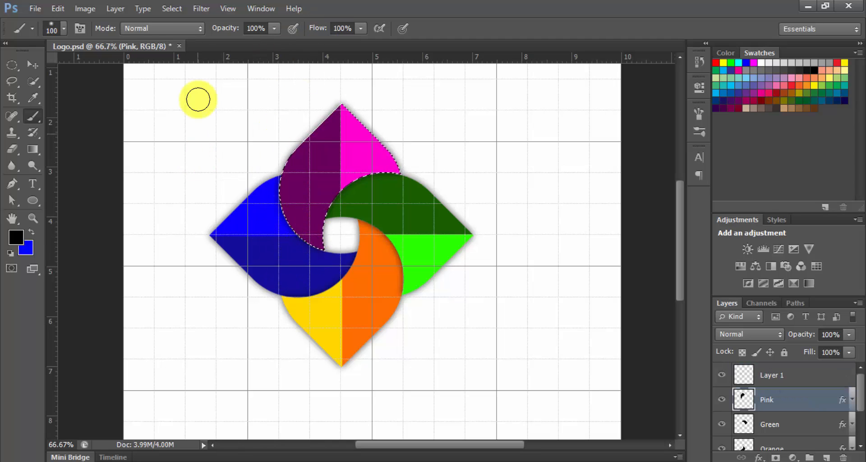
{"action": "key", "text": "Return"}
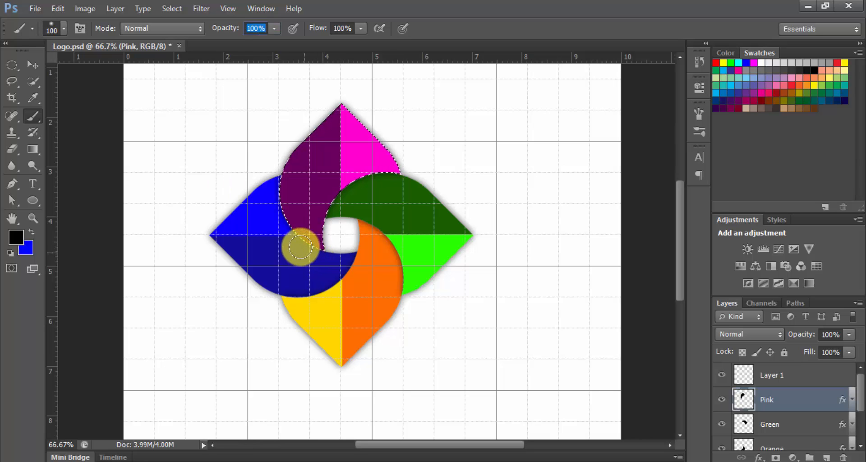
Paint a soft black shadow on Layer 1 along the Pink petal's curved edge beside the blue petal, then clear the selection
{"action": "left_click", "coordinate": [742, 374]}
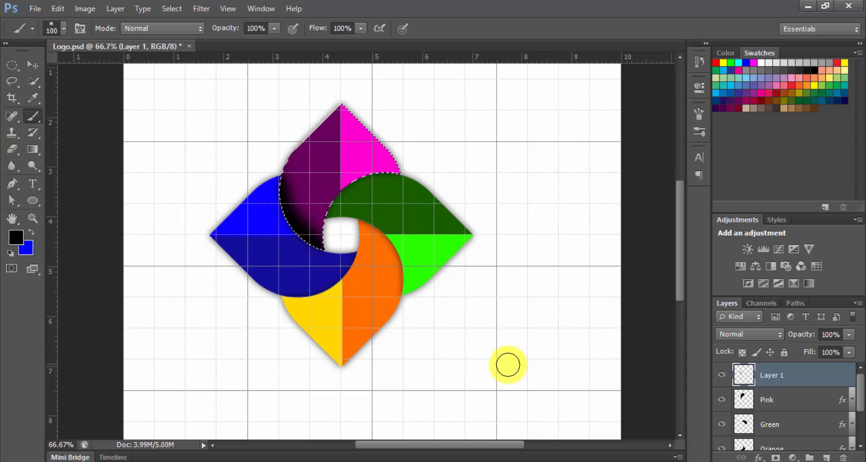
{"action": "key", "text": "ctrl+d"}
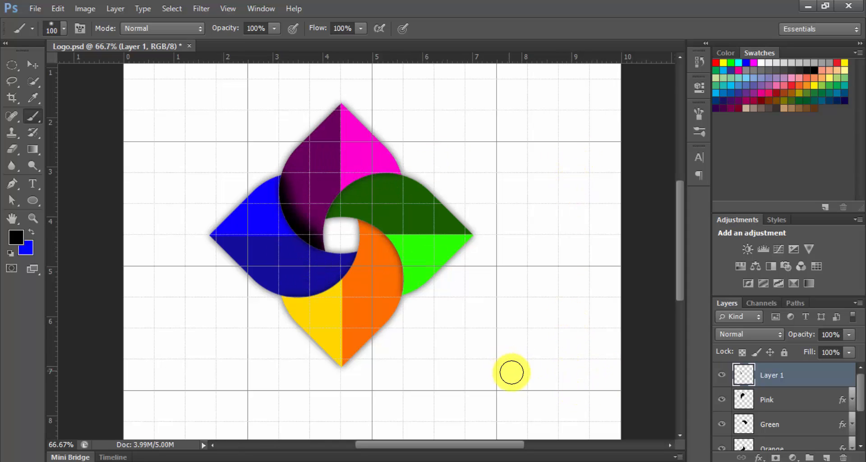
Load the Green petal as a selection, paint a black shadow on Layer 1 along its edge beside the pink petal, and deselect
{"action": "left_click", "coordinate": [835, 421]}
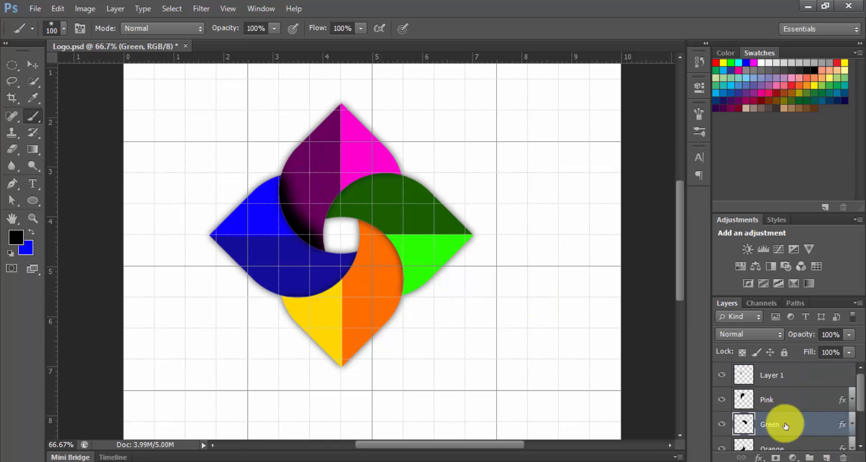
{"action": "left_click", "coordinate": [744, 424], "text": "ctrl"}
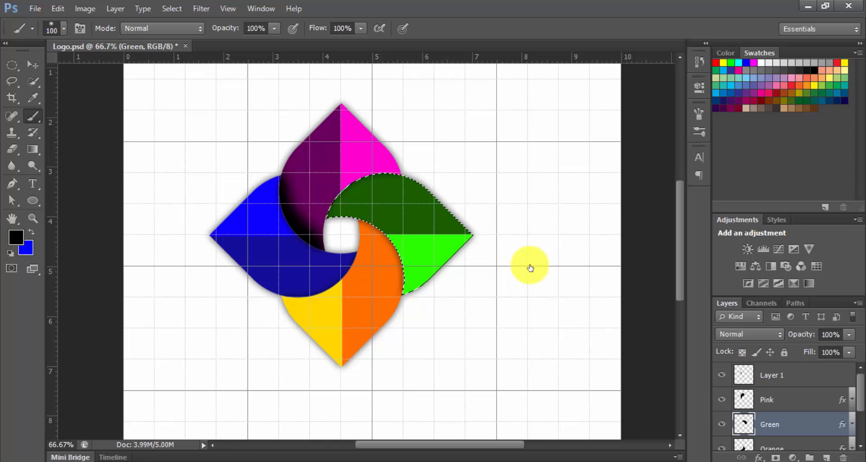
{"action": "left_click", "coordinate": [848, 375]}
{"action": "mouse_move", "coordinate": [318, 224]}
{"action": "left_mouse_down"}
{"action": "mouse_move", "coordinate": [319, 202]}
{"action": "mouse_move", "coordinate": [320, 209]}
{"action": "mouse_move", "coordinate": [340, 171]}
{"action": "mouse_move", "coordinate": [361, 165]}
{"action": "left_mouse_up"}
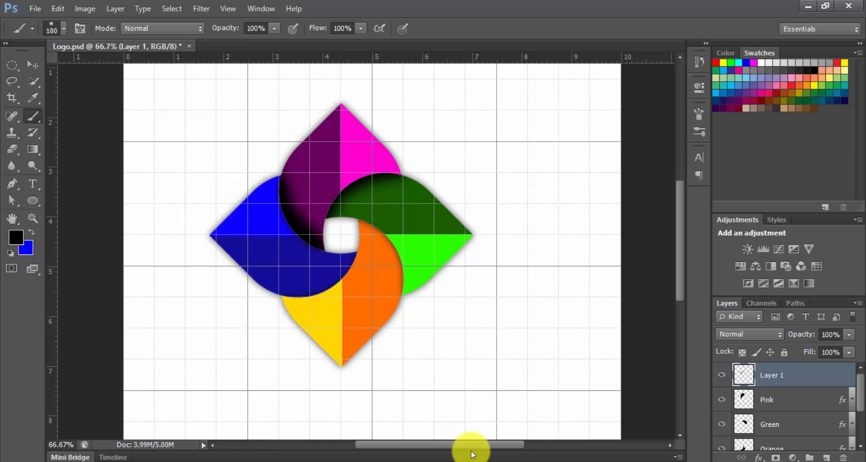
{"action": "key", "text": "ctrl+d"}
Load the Orange petal as a selection, paint a black shadow on Layer 1 along its edge beside the green petal, and deselect
{"action": "scroll", "coordinate": [850, 408], "scroll_direction": "down", "scroll_amount": 2}
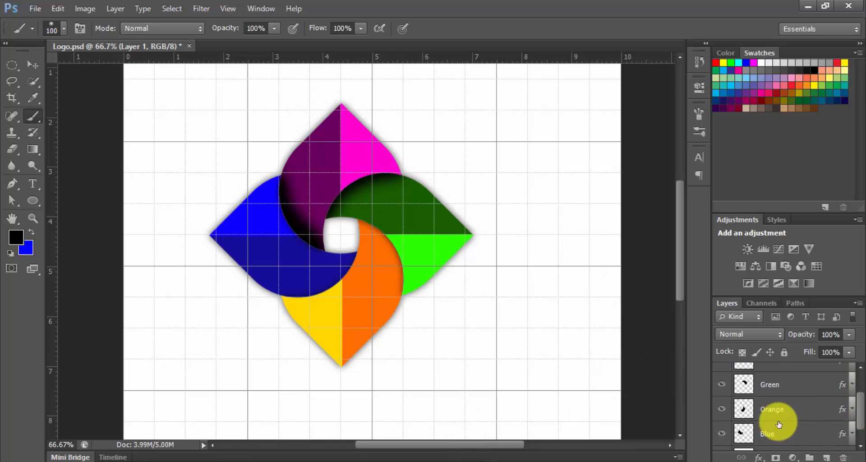
{"action": "left_click", "coordinate": [767, 409]}
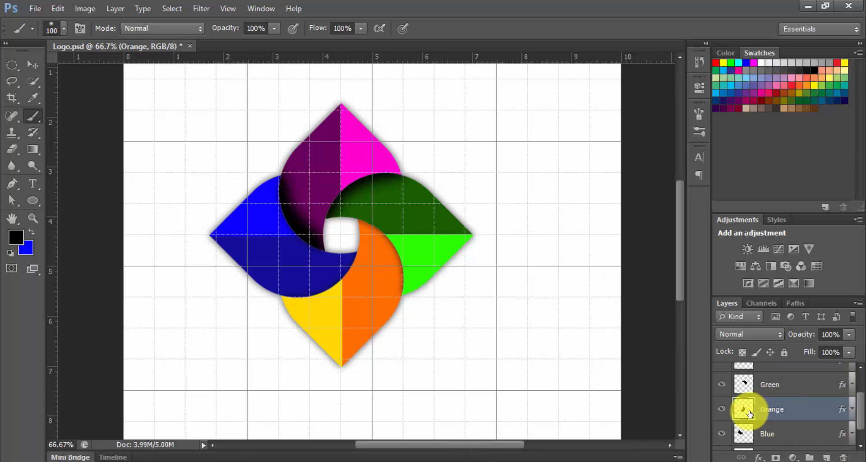
{"action": "left_click", "coordinate": [747, 413], "text": "ctrl"}
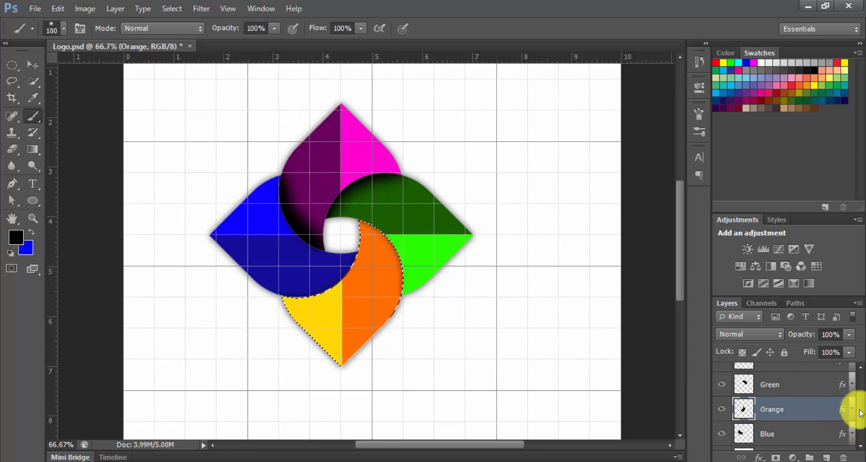
{"action": "scroll", "coordinate": [857, 400], "scroll_direction": "up", "scroll_amount": 2}
{"action": "scroll", "coordinate": [857, 397], "scroll_direction": "up", "scroll_amount": 1}
{"action": "left_click", "coordinate": [779, 373]}
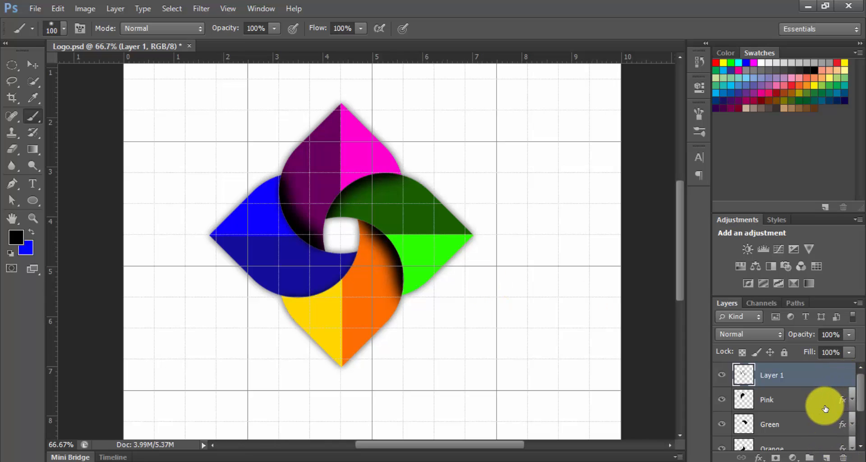
Load the Blue petal as a selection, paint a black shadow on Layer 1 along its edge beside the yellow and orange petal, and deselect
{"action": "scroll", "coordinate": [851, 404], "scroll_direction": "down", "scroll_amount": 3}
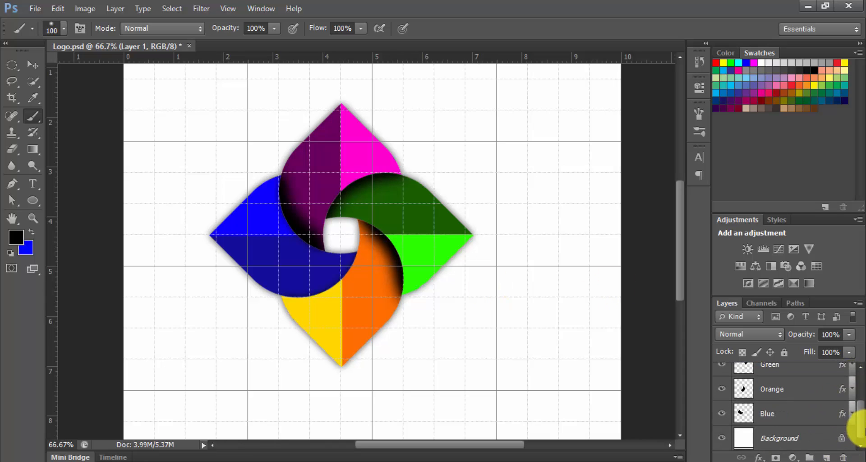
{"action": "left_click", "coordinate": [768, 414]}
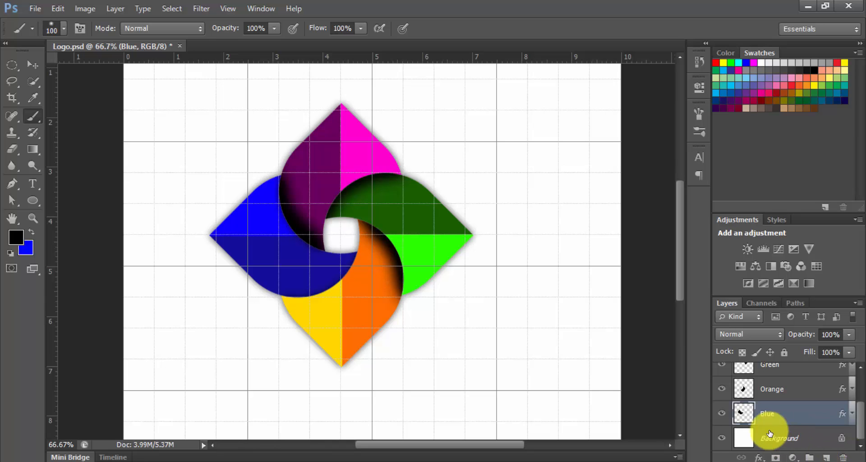
{"action": "left_click", "coordinate": [748, 418], "text": "ctrl"}
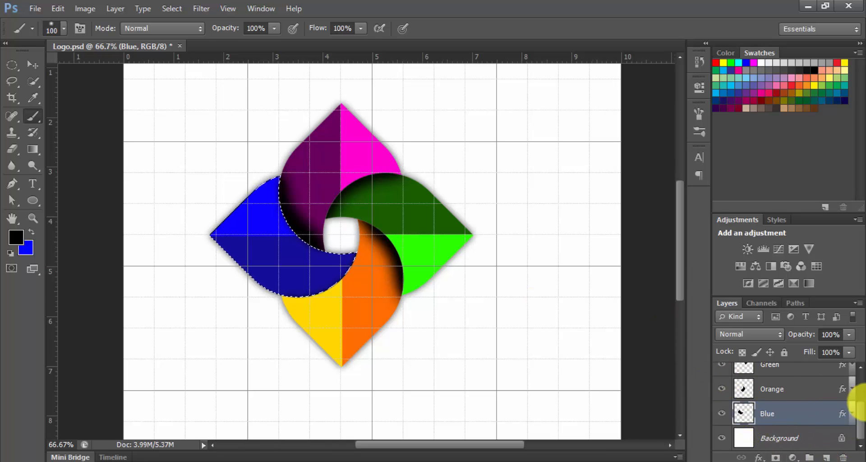
{"action": "scroll", "coordinate": [862, 376], "scroll_direction": "up", "scroll_amount": 3}
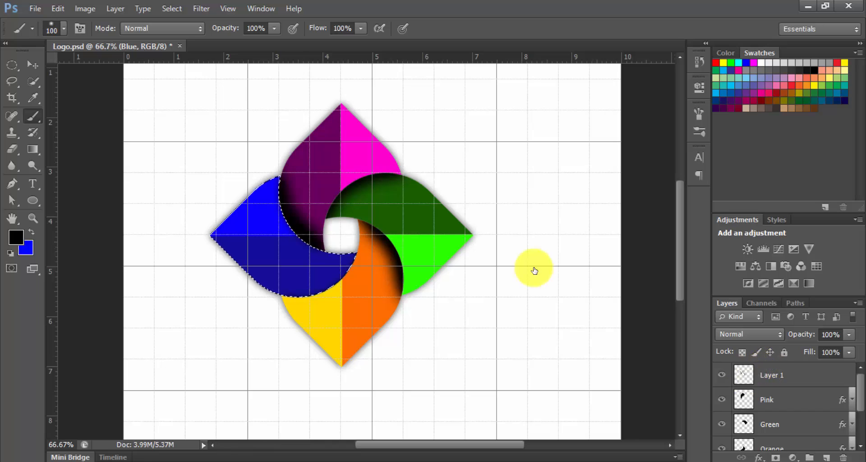
{"action": "left_click", "coordinate": [761, 370]}
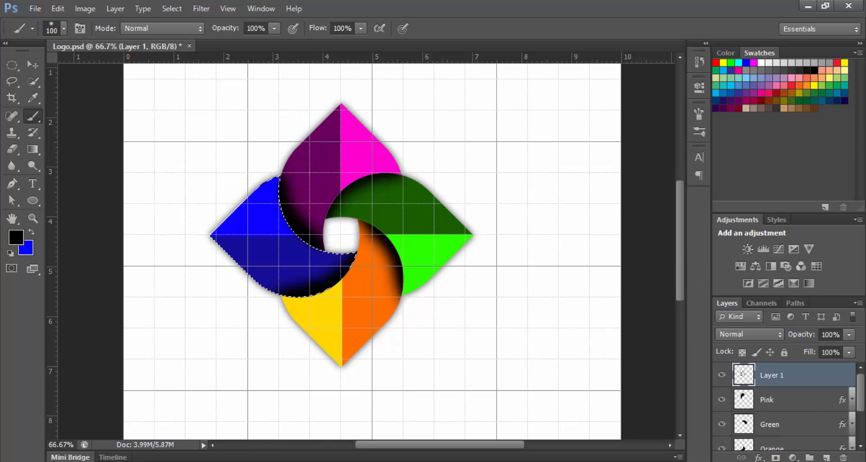
{"action": "key", "text": "ctrl+d"}
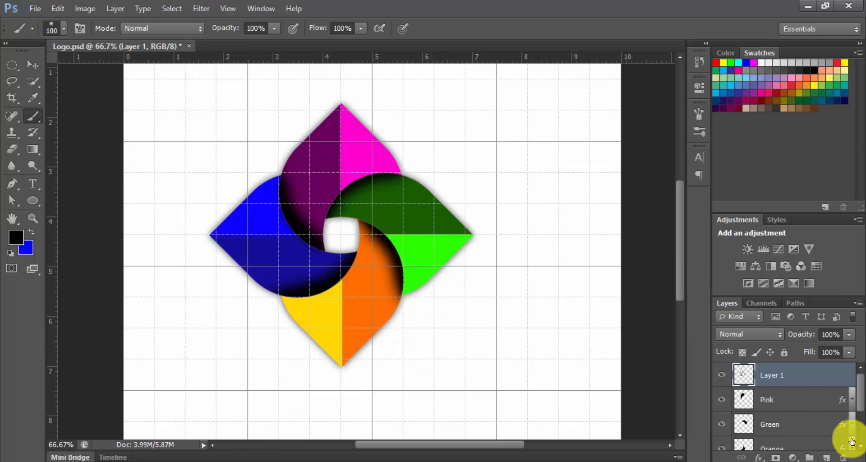
Rename Layer 1 as Shadow
{"action": "double_click", "coordinate": [771, 375]}
{"action": "type", "text": "S"}
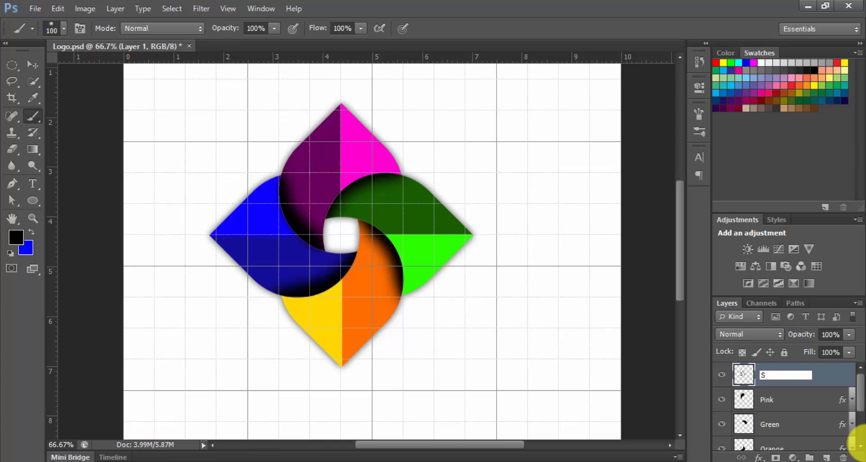
{"action": "type", "text": "hadow"}
{"action": "key", "text": "Return"}
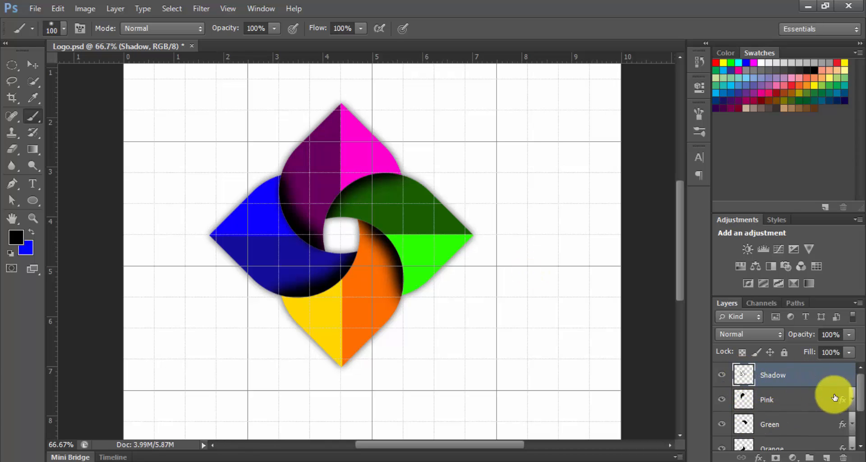
Lower the Shadow layer's opacity to 44% so the painted shadows on the logo petals look softer
{"action": "left_click", "coordinate": [850, 352]}
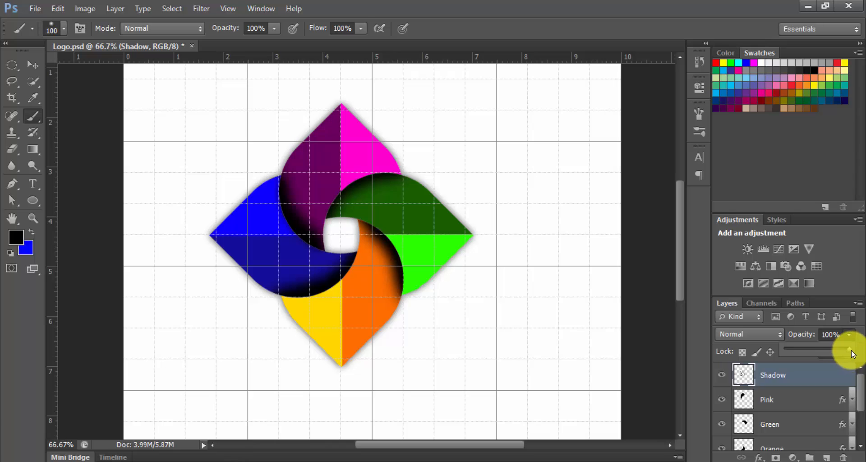
{"action": "left_click_drag", "start_coordinate": [836, 351], "coordinate": [807, 353]}
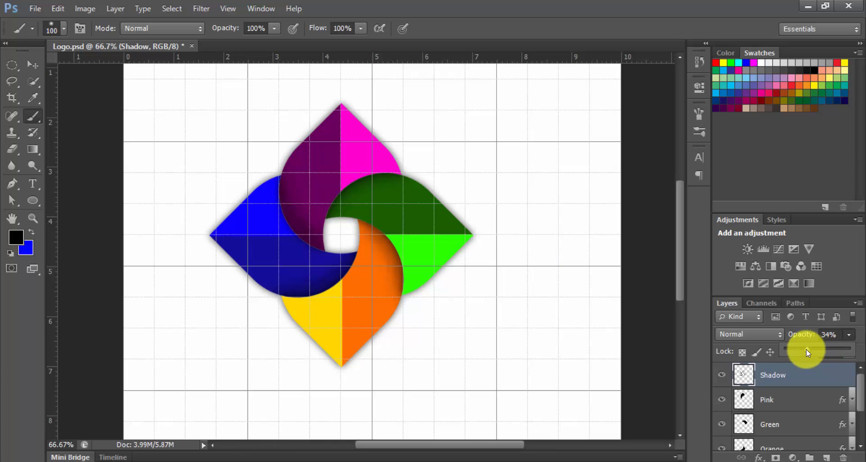
{"action": "left_click_drag", "start_coordinate": [808, 351], "coordinate": [817, 351]}
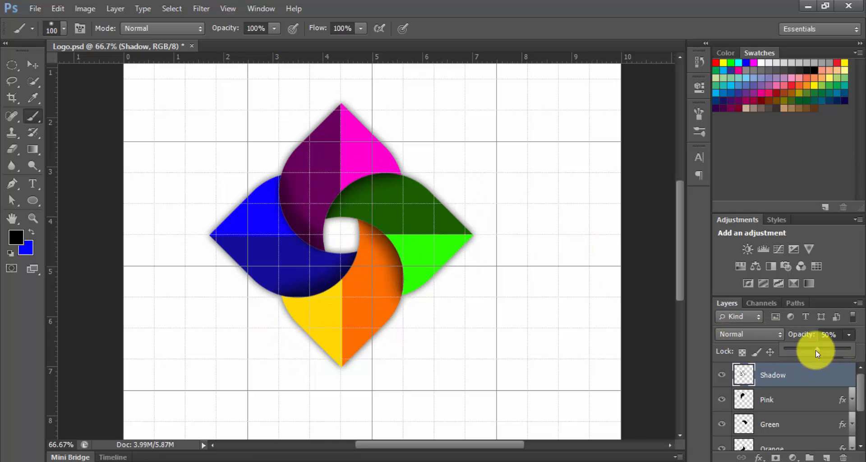
{"action": "left_click_drag", "start_coordinate": [816, 350], "coordinate": [576, 253]}
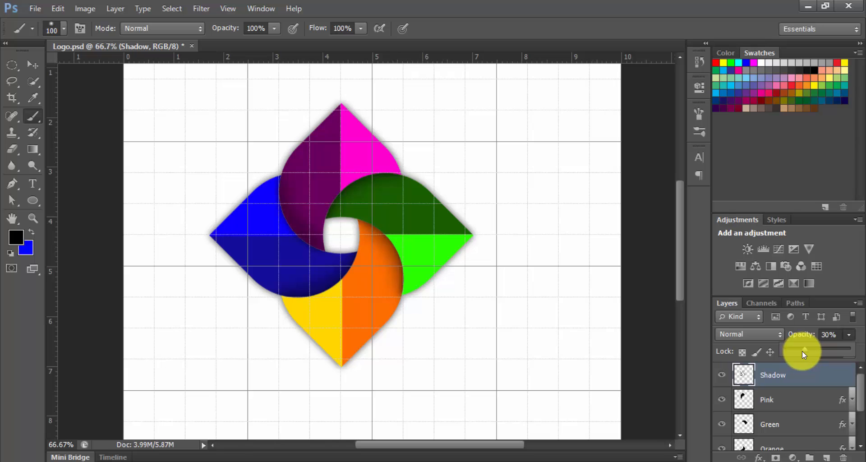
{"action": "left_click_drag", "start_coordinate": [807, 348], "coordinate": [814, 349]}
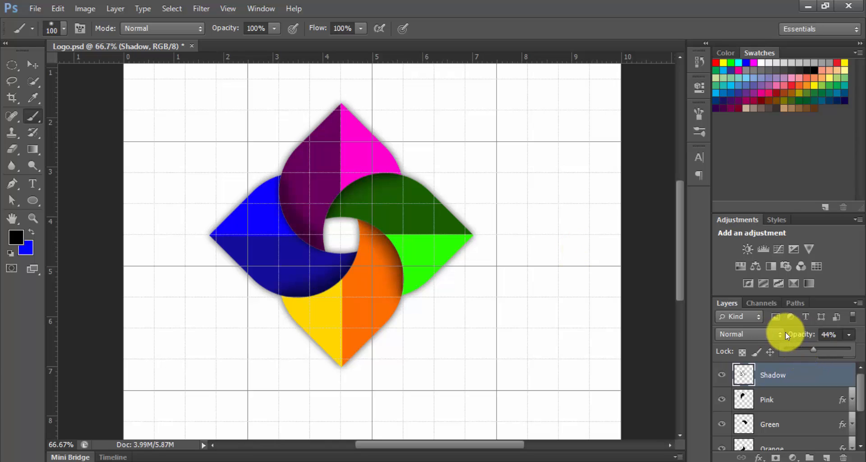
{"action": "left_click", "coordinate": [572, 237]}
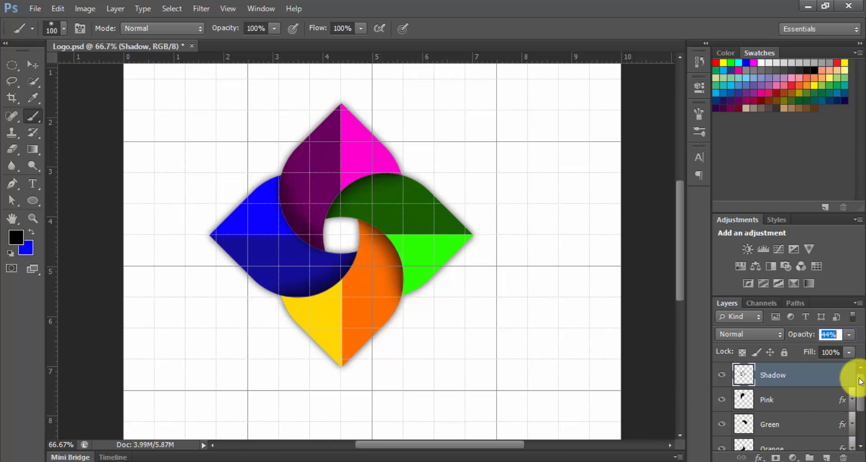
{"action": "left_click", "coordinate": [455, 456]}
{"action": "left_click", "coordinate": [493, 425]}
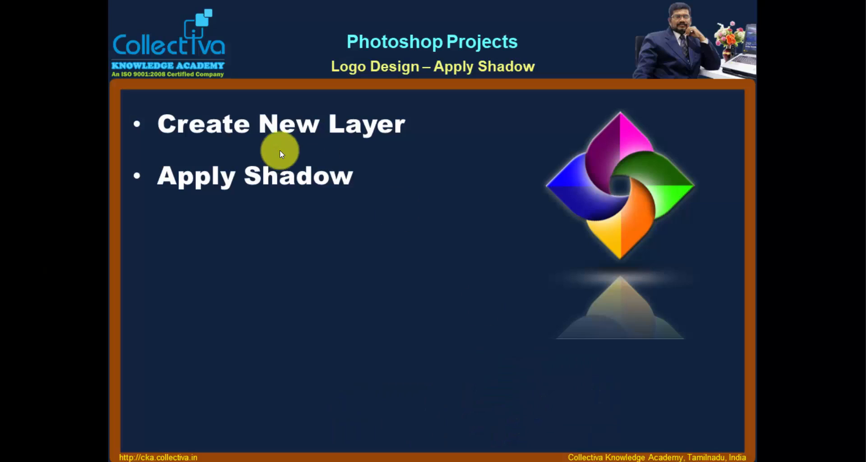